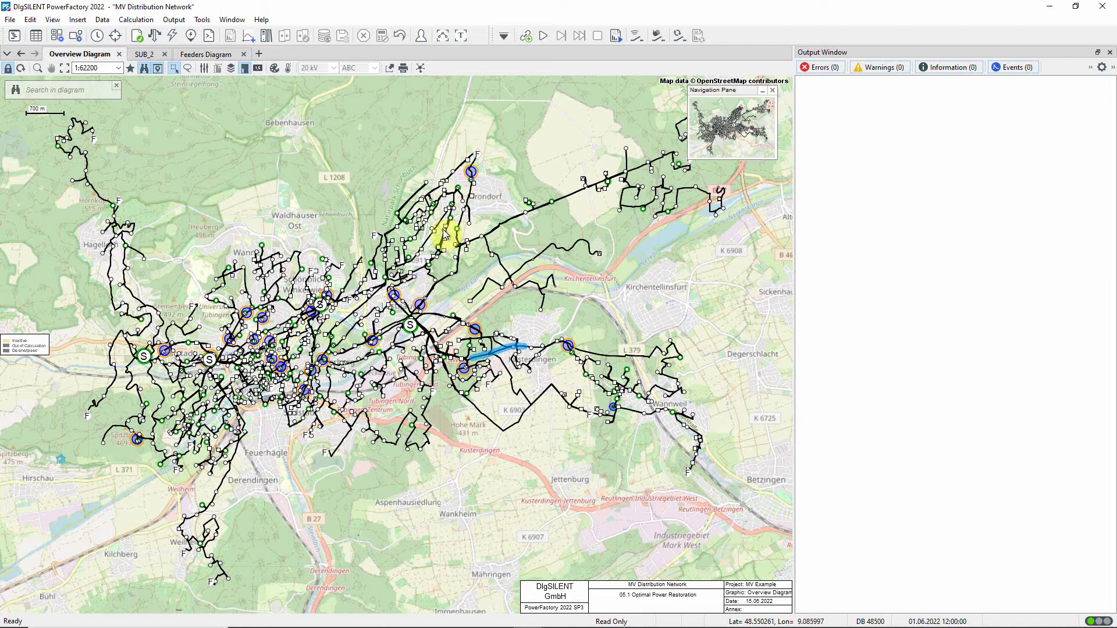
Step: Show the feeders diagram and open Optimal Power Restoration for fault SUB_02\LN_1834, moved aside
left_click(214, 54)
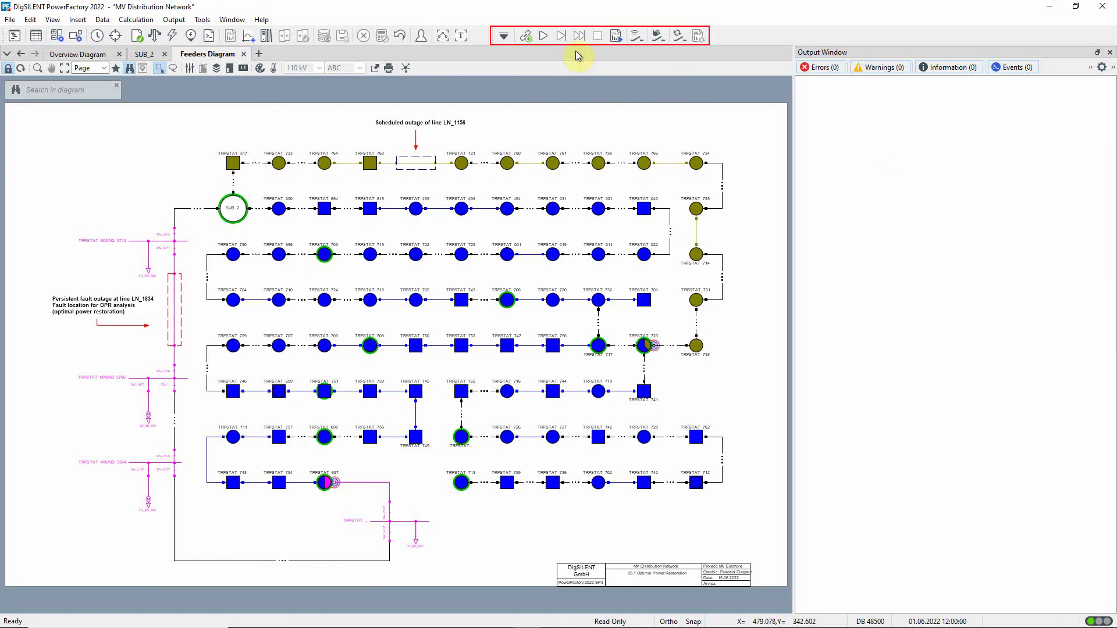
left_click(525, 36)
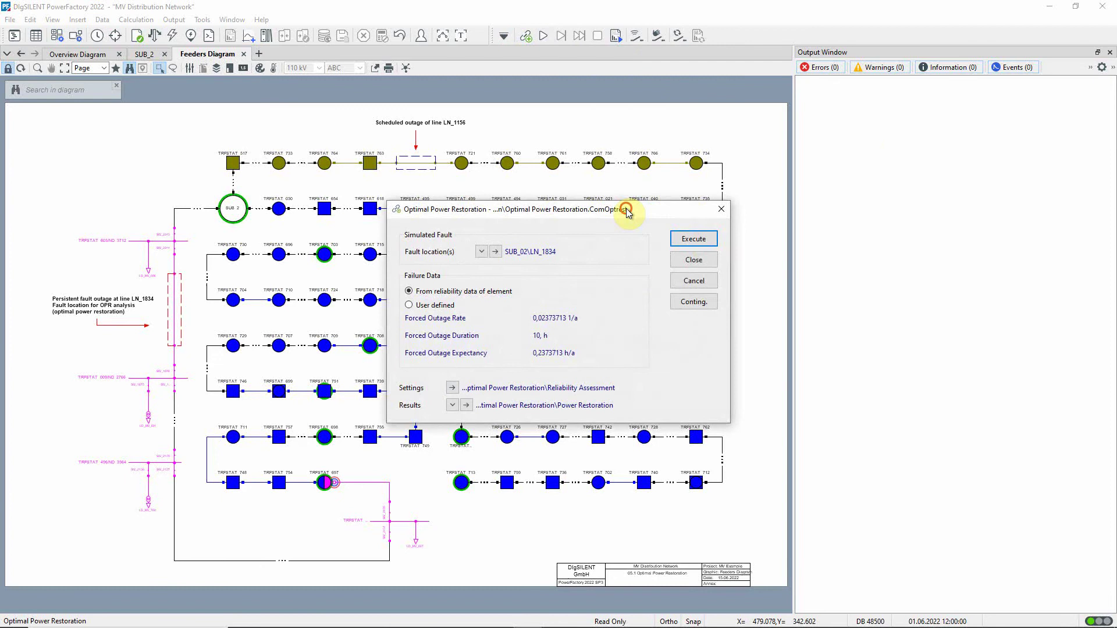
left_click_drag(629, 213, 991, 99)
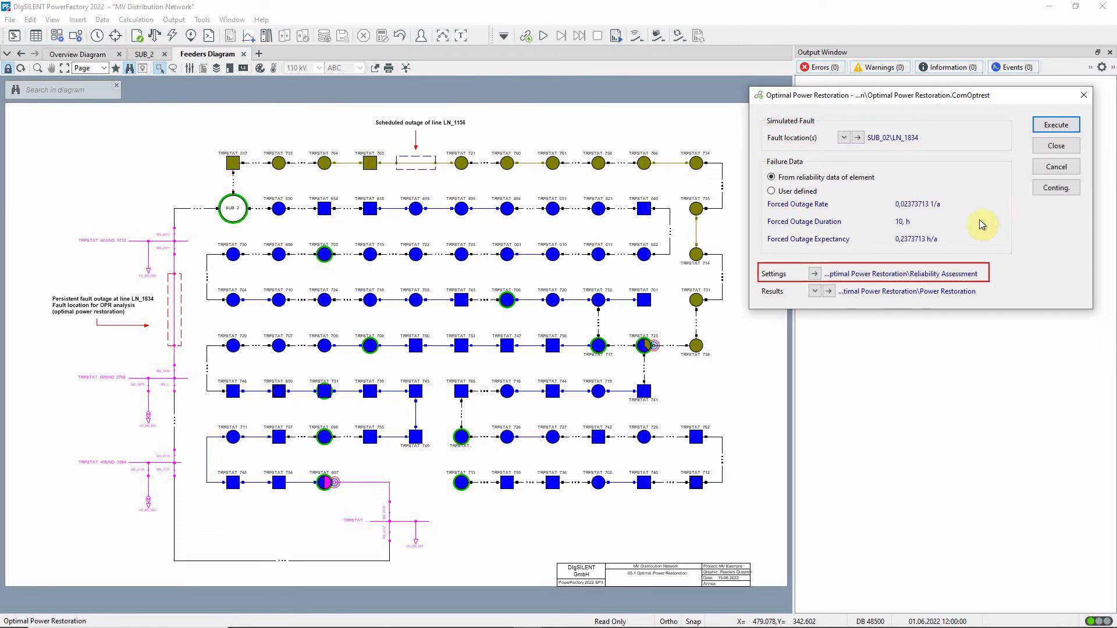
Step: Check the restoration settings: stages 1–3 considered, tie open point optimisation with load transfer
left_click(812, 275)
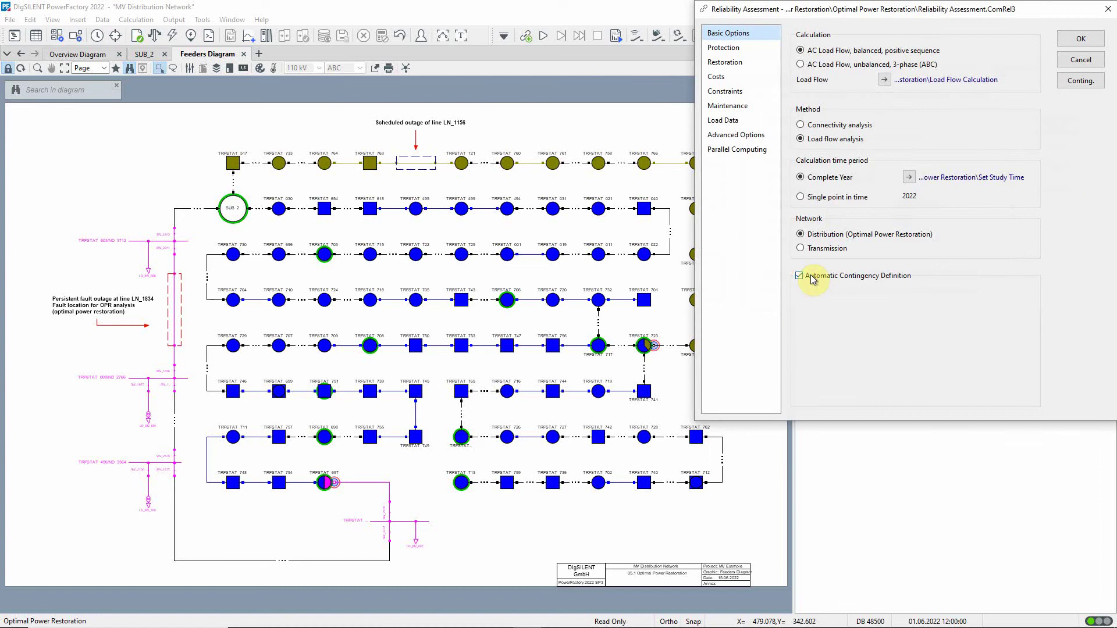
mouse_move(929, 8)
left_mouse_down()
mouse_move(903, 153)
mouse_move(860, 198)
left_mouse_up()
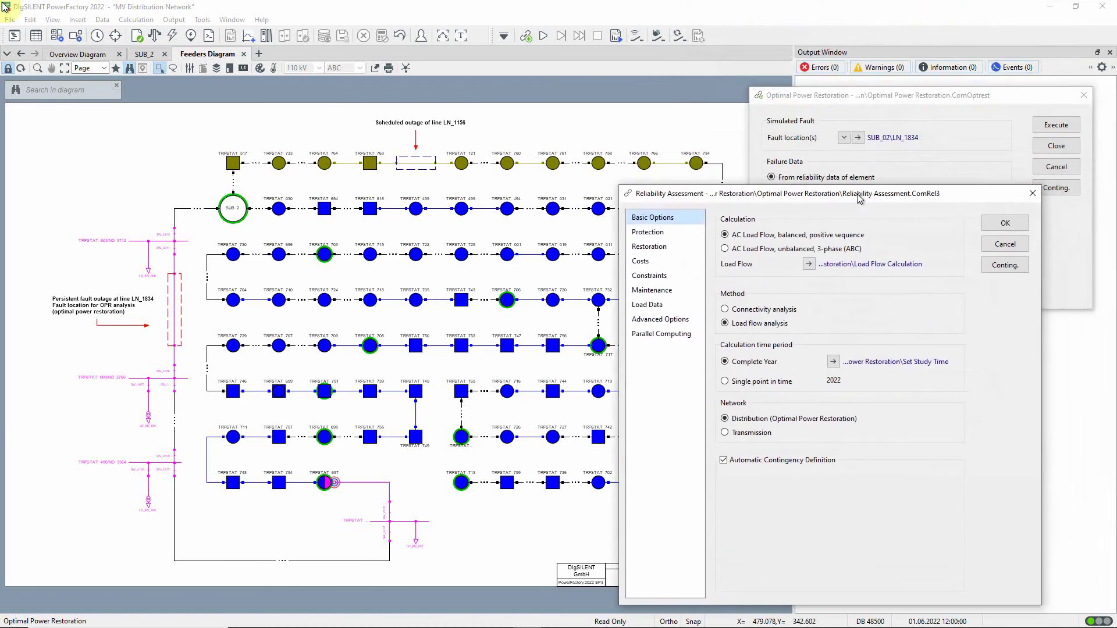
left_click(650, 247)
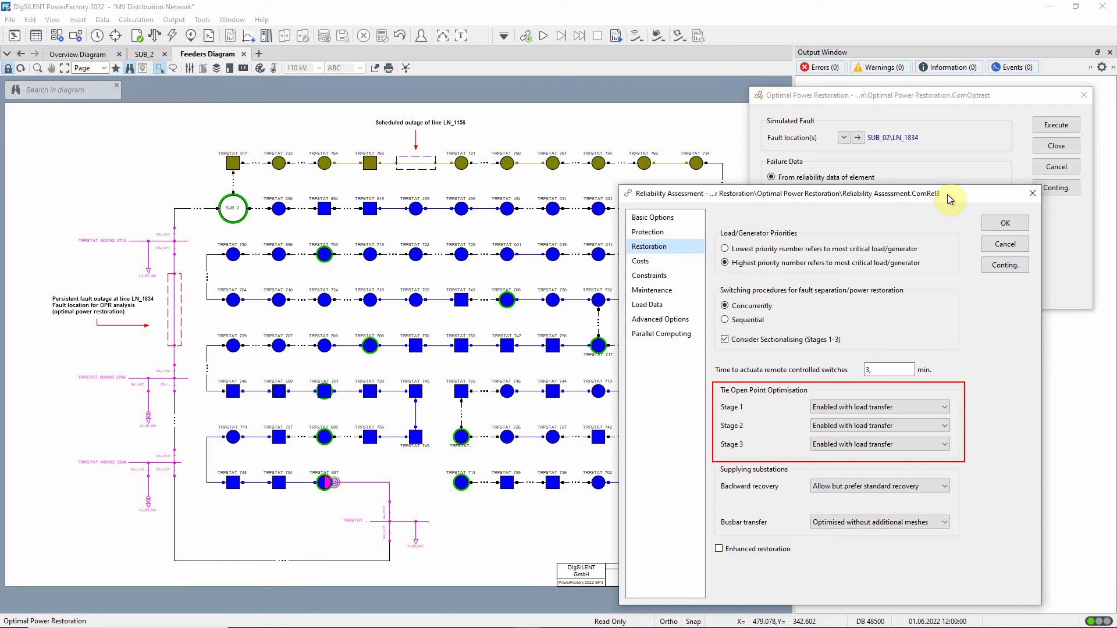
left_click(945, 407)
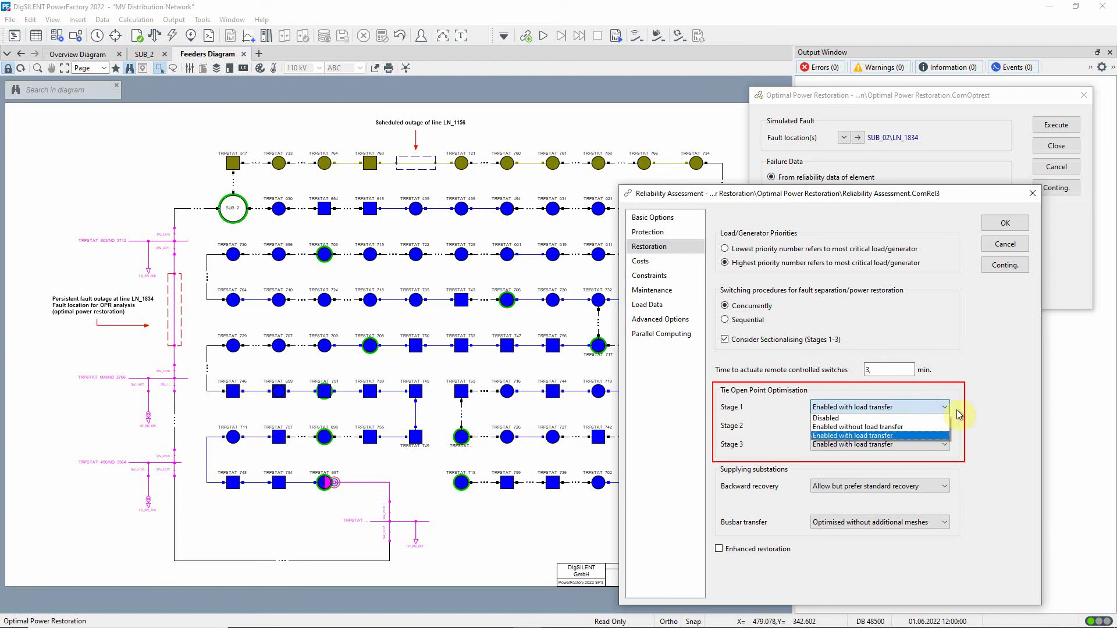
left_click(990, 406)
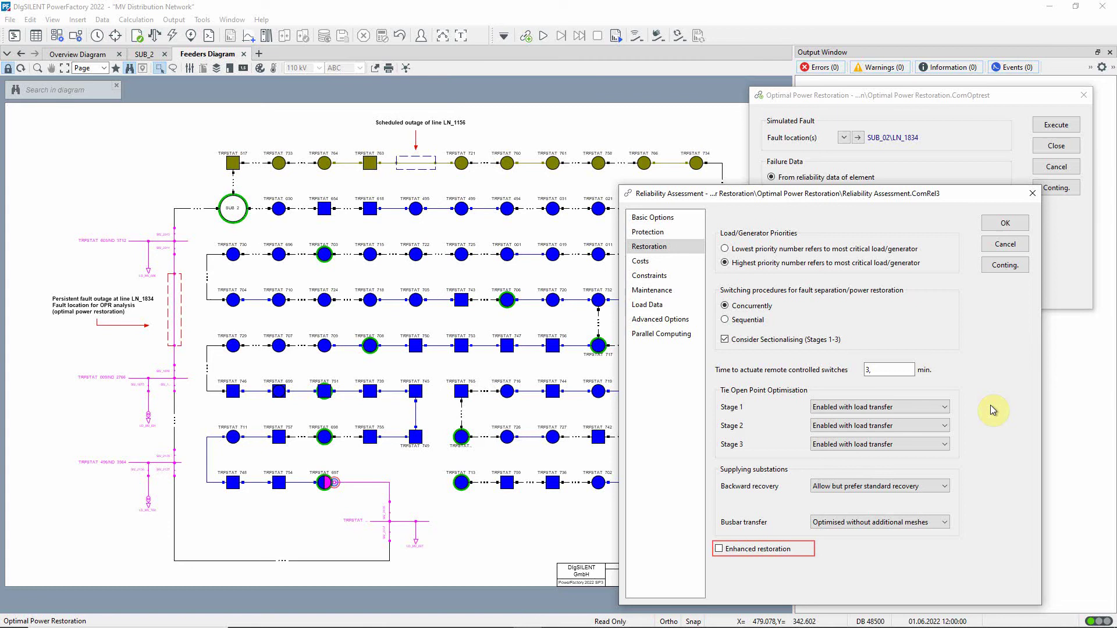
Step: Review constraints and maintenance, confirm the LN_1156 planned outage, and cancel the reliability settings
left_click(692, 273)
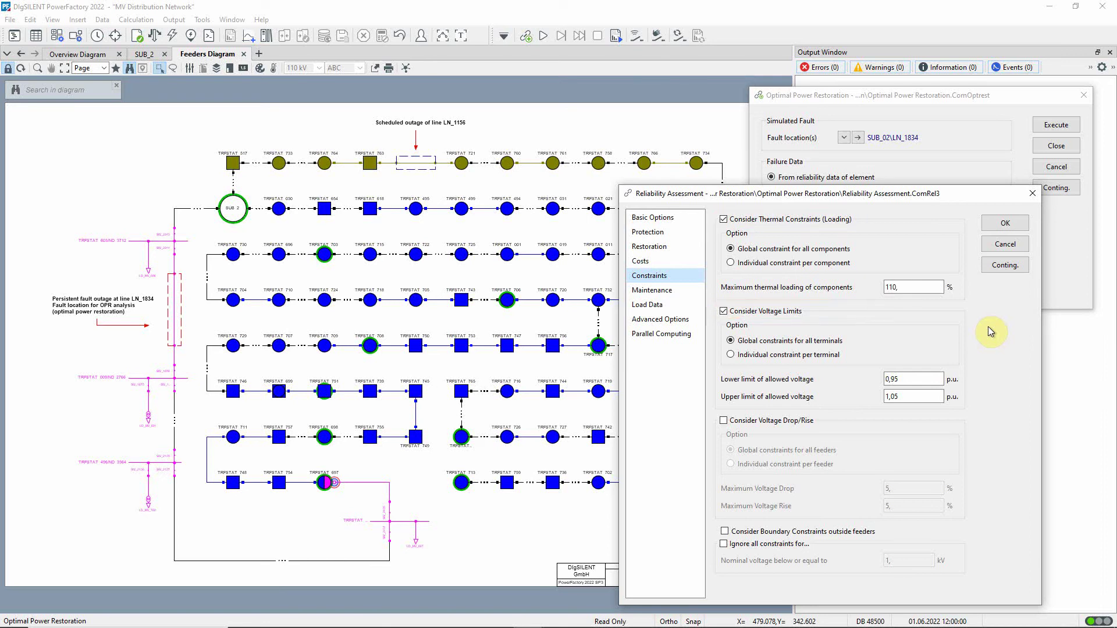
left_click(691, 294)
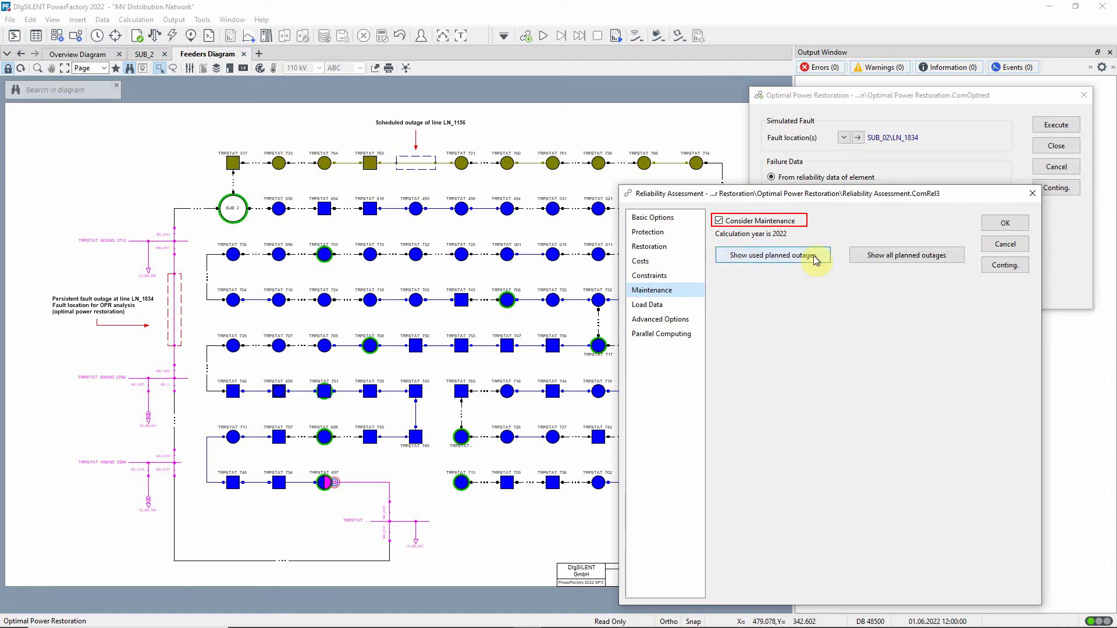
left_click(808, 256)
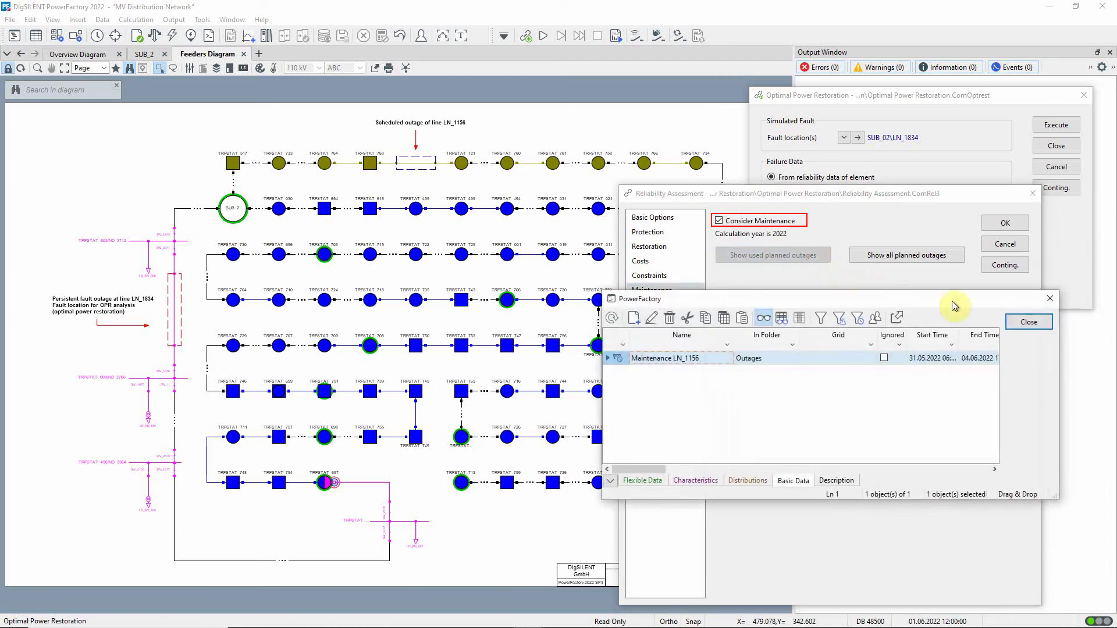
left_click(1024, 321)
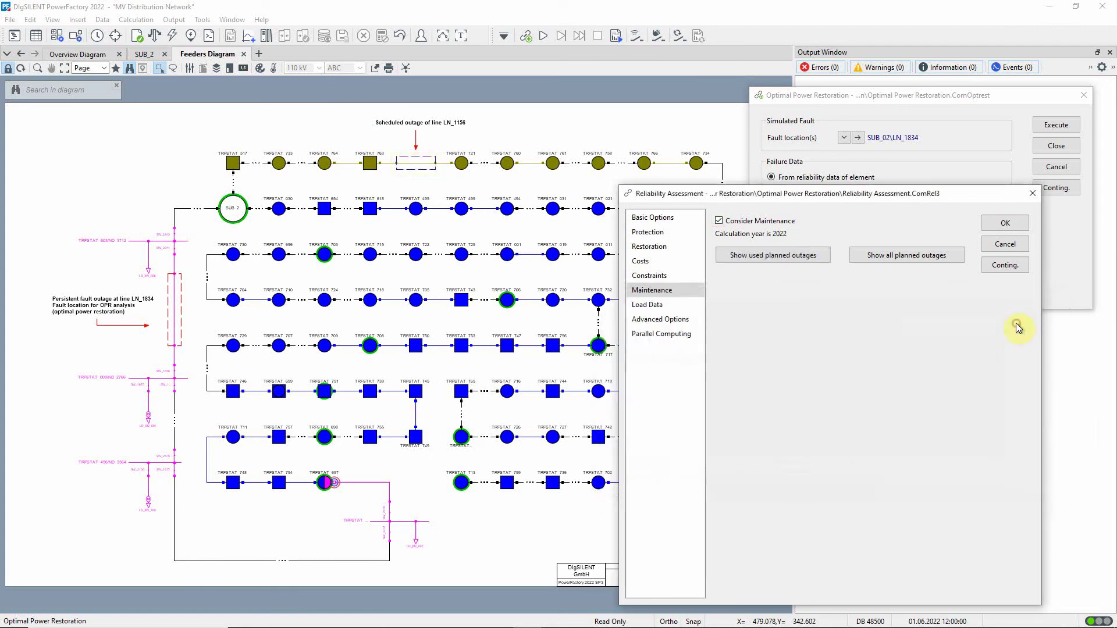
left_click(1022, 248)
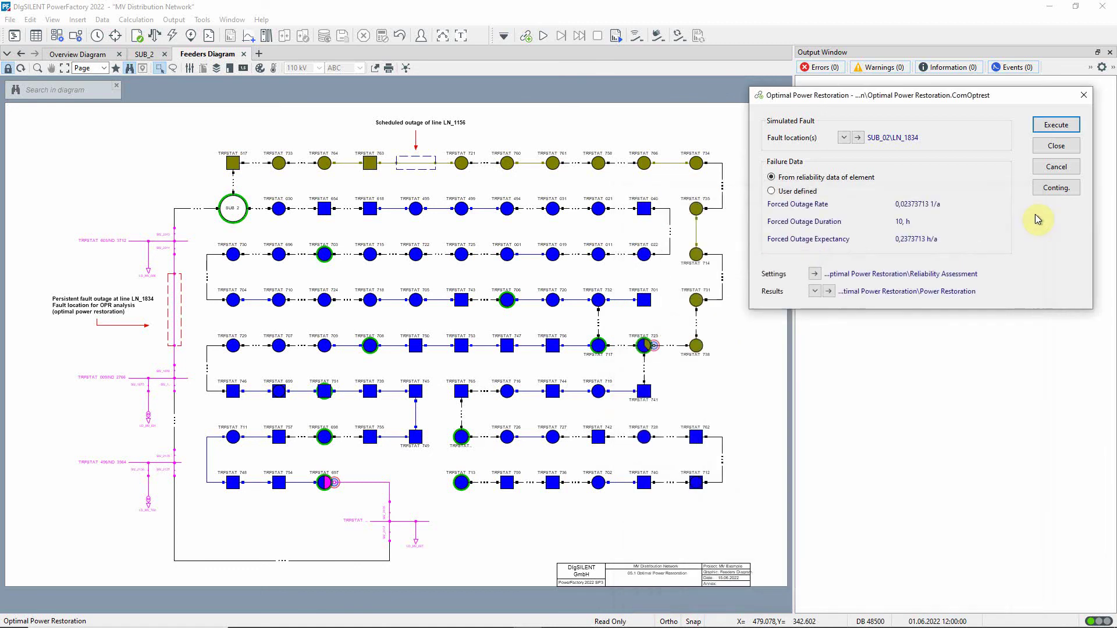
Step: Execute the restoration: 100,0 % restored for n-1, only 41,4 % with LN_1156 maintenance
left_click(1057, 127)
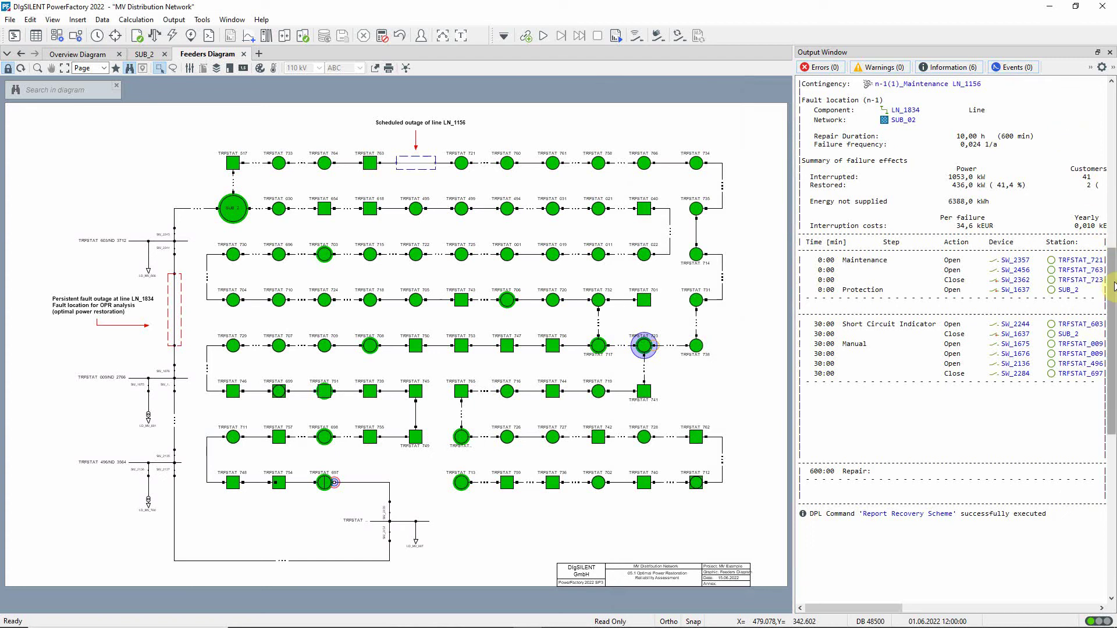
scroll(1113, 296, "up", 15)
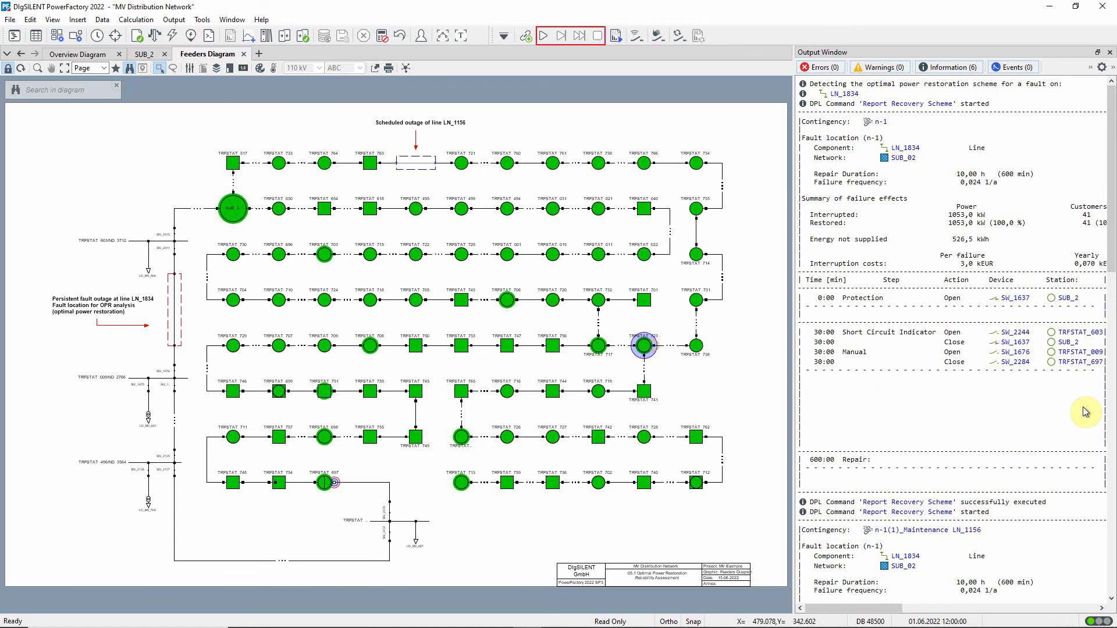
Step: Start a switching-sequence trace for the n-1 contingency
left_click(541, 37)
left_click(353, 289)
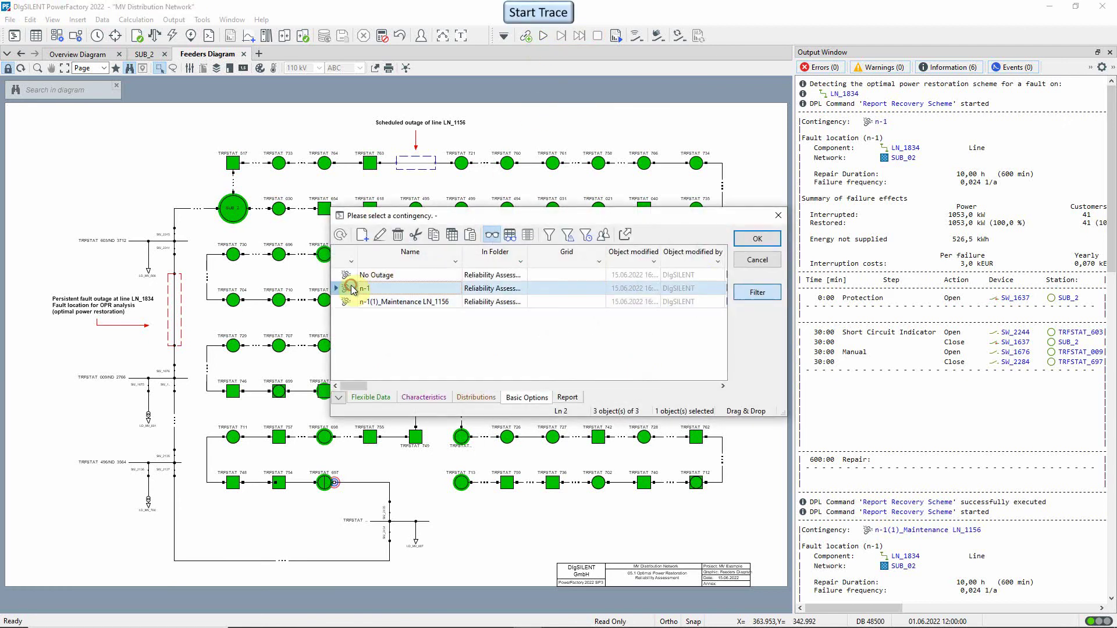
left_click(756, 238)
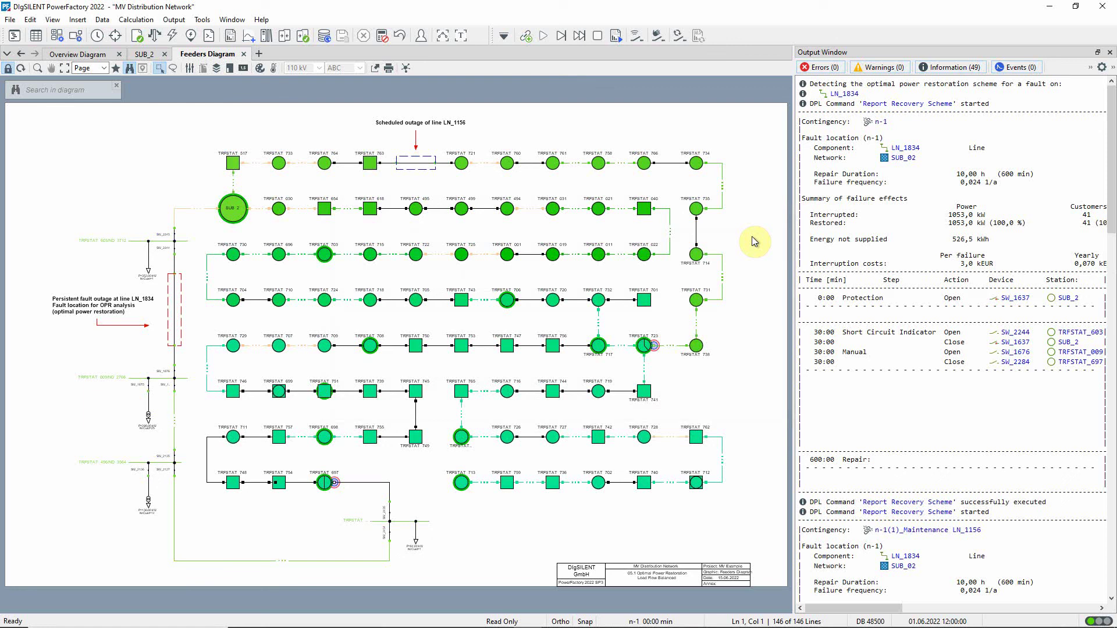
Step: Step through the n-1 trace: SW_2244 and SW_1676 opened, SW_1637 and SW_2284 closed
left_click(562, 39)
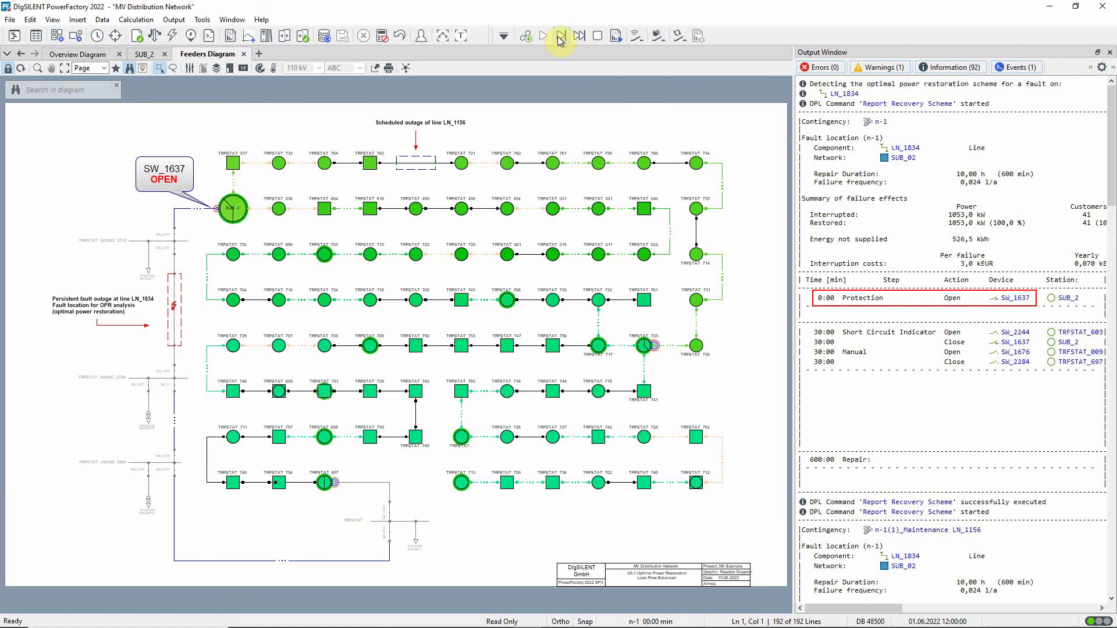
left_click(561, 36)
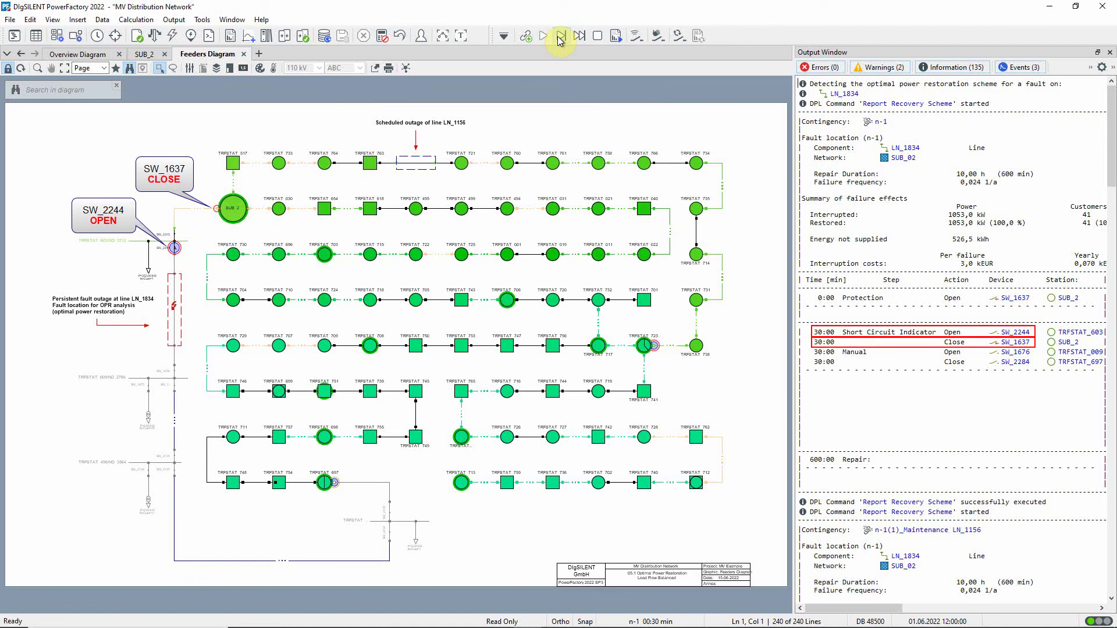
left_click(561, 36)
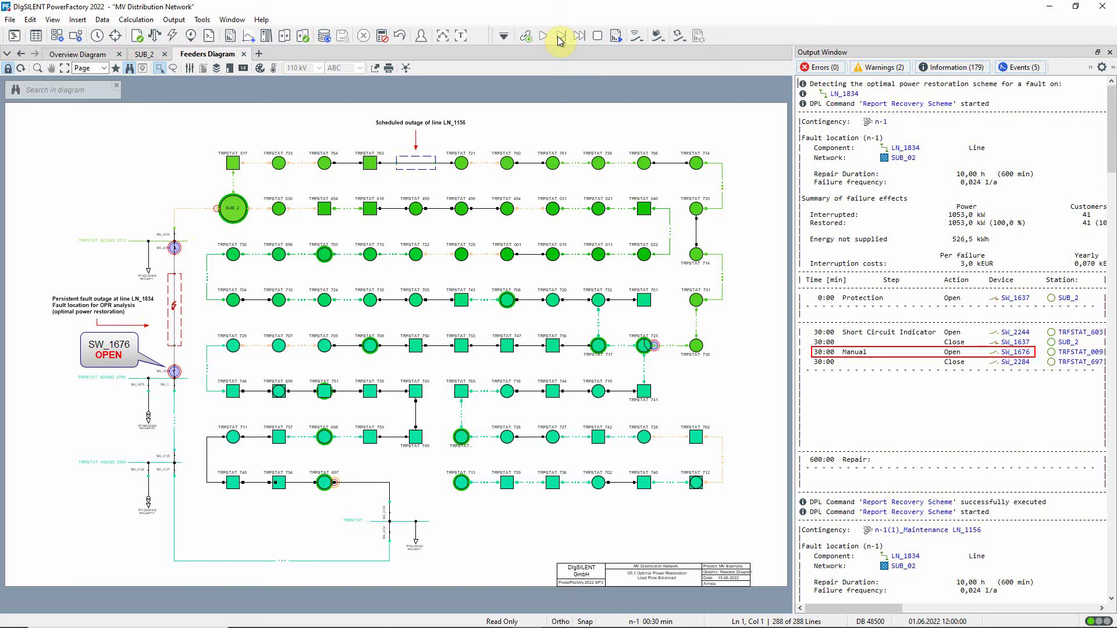
left_click(561, 37)
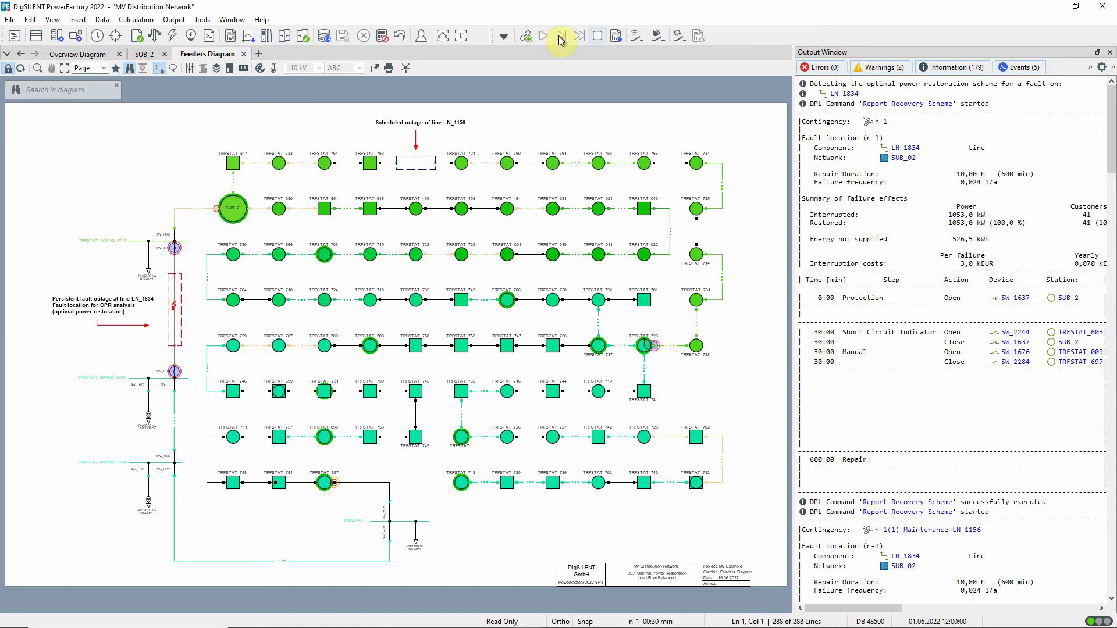
Step: End the n-1 trace and trace Maintenance LN_1156: SW_2357, SW_2456 opened, SW_2362 closed
left_click_drag(1111, 114, 1111, 179)
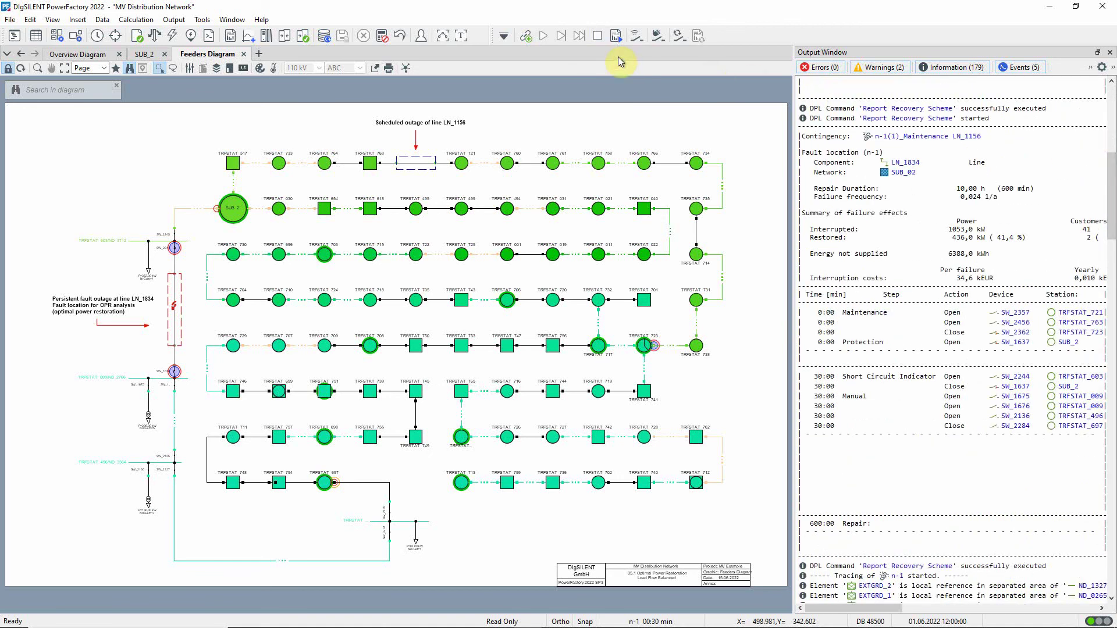
left_click(598, 35)
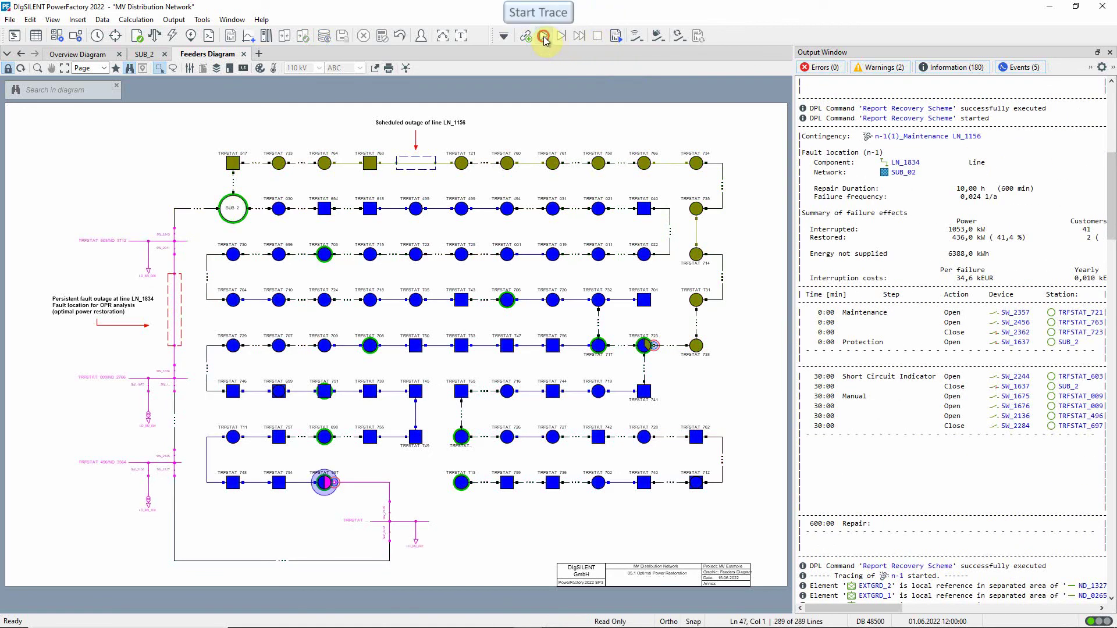
left_click(542, 36)
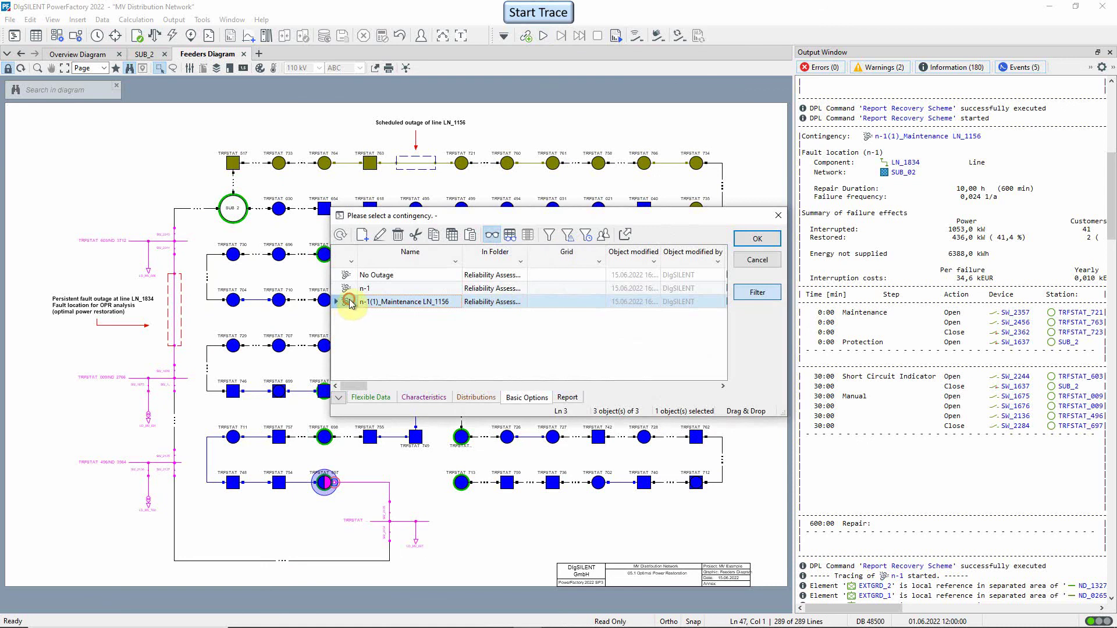
left_click(755, 239)
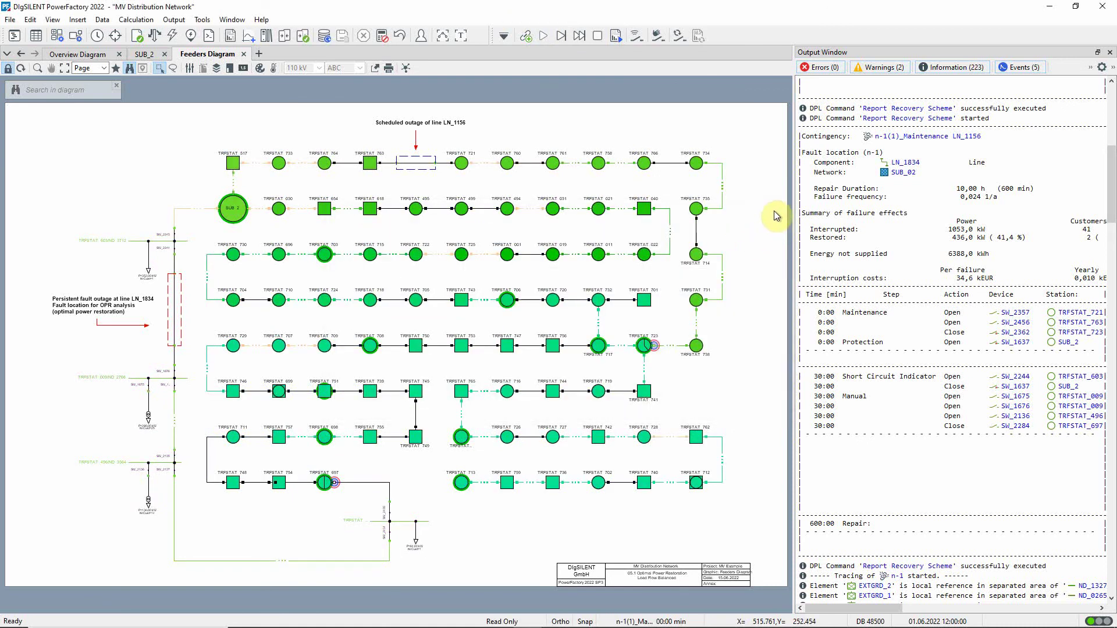
left_click(560, 35)
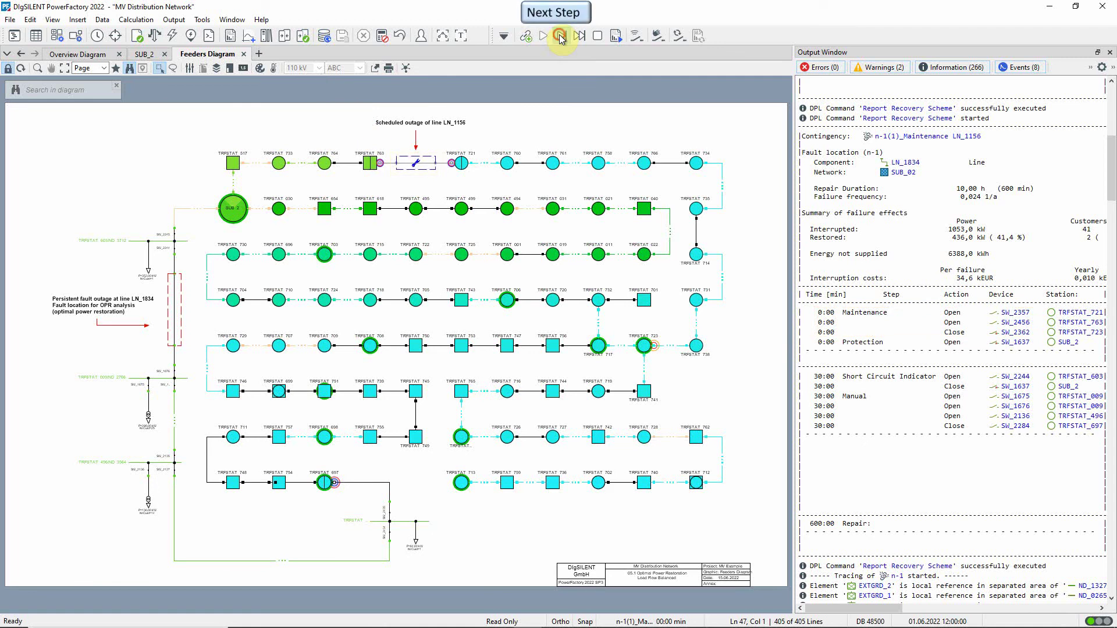
Step: Advance the LN_1156 trace: SW_1637 tripped then reclosed, and SW_2244 opened
left_click(561, 36)
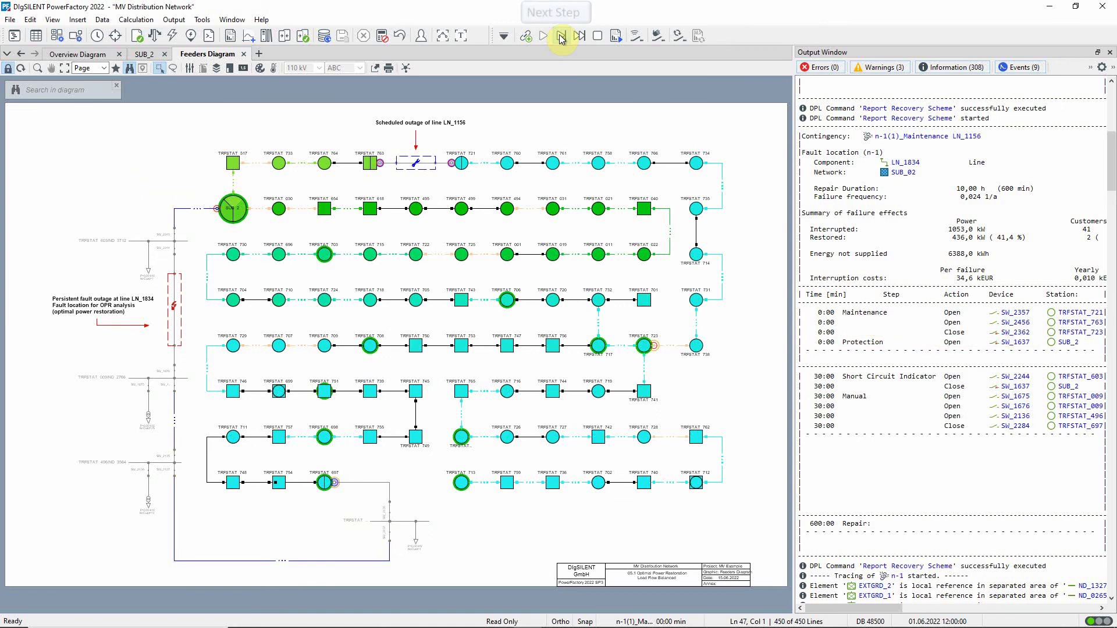
left_click(561, 37)
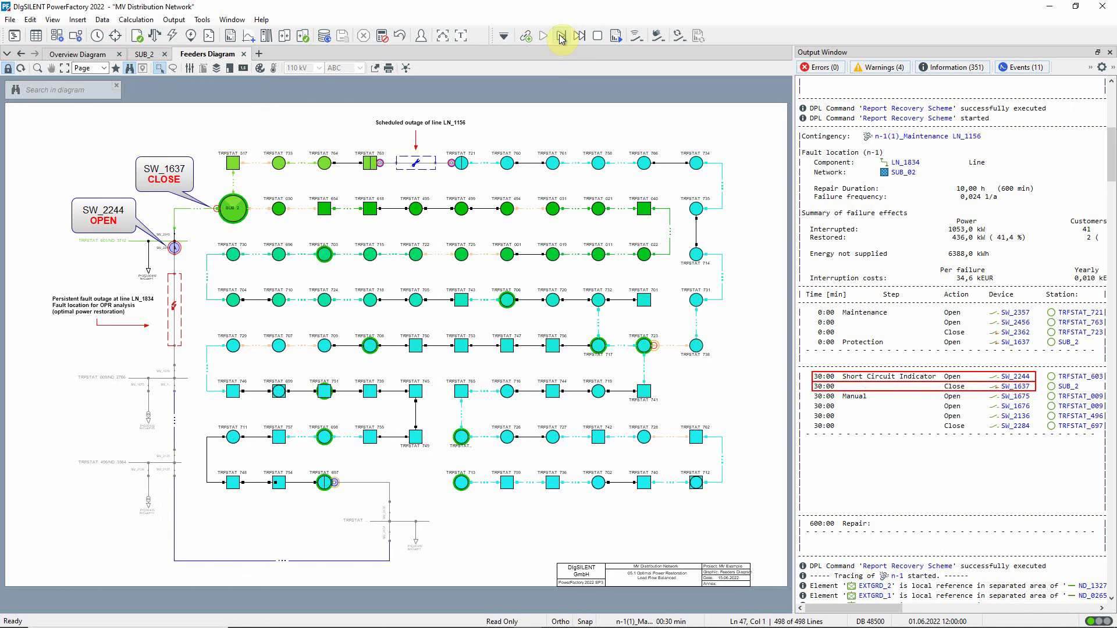
left_click(561, 37)
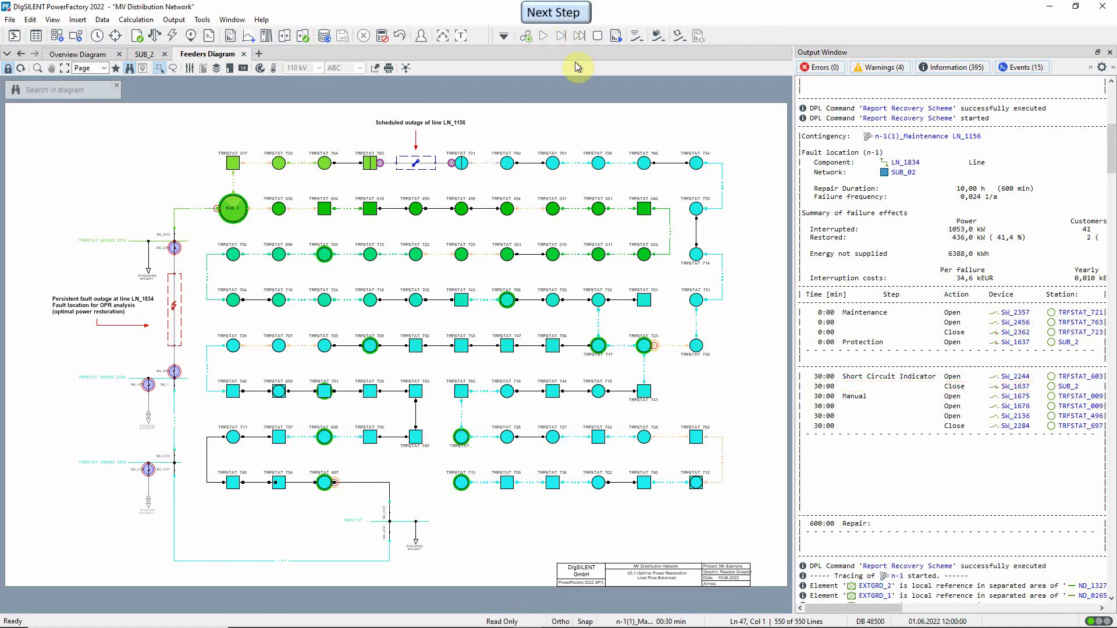